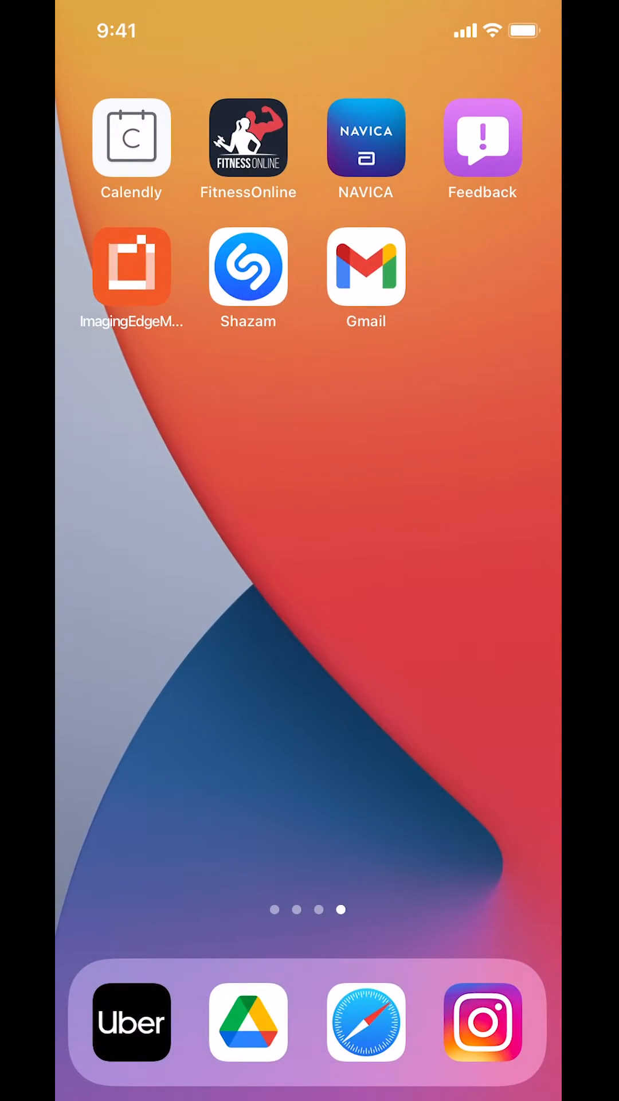
Launch Instagram from the dock and go to your own profile page
{"action": "left_click", "coordinate": [483, 1022]}
{"action": "scroll", "coordinate": [308, 550], "scroll_direction": "down", "scroll_amount": 10}
{"action": "scroll", "coordinate": [308, 550], "scroll_direction": "down", "scroll_amount": 3}
{"action": "scroll", "coordinate": [308, 551], "scroll_direction": "up", "scroll_amount": 5}
{"action": "scroll", "coordinate": [309, 550], "scroll_direction": "up", "scroll_amount": 2}
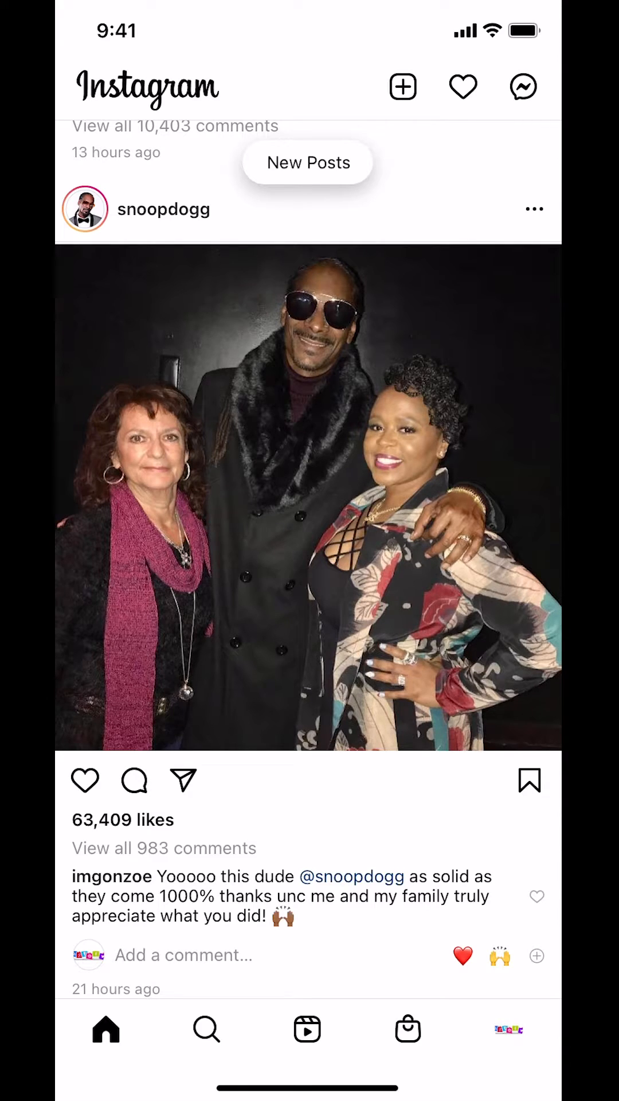
{"action": "left_click", "coordinate": [508, 1030]}
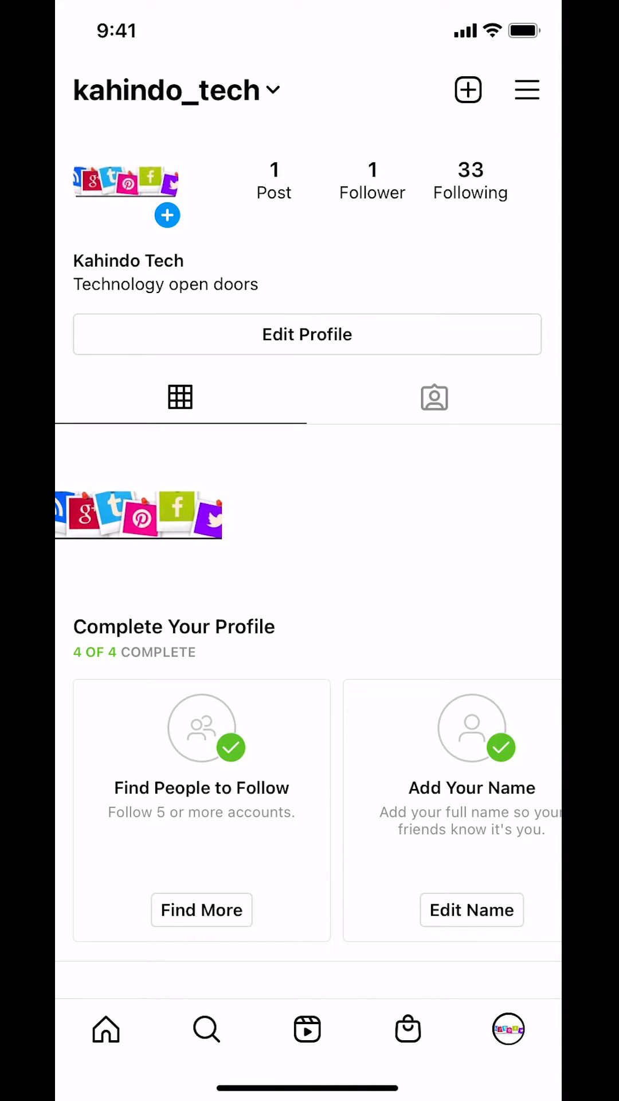
From the profile menu, go into Settings and then the Notifications section
{"action": "left_click", "coordinate": [527, 90]}
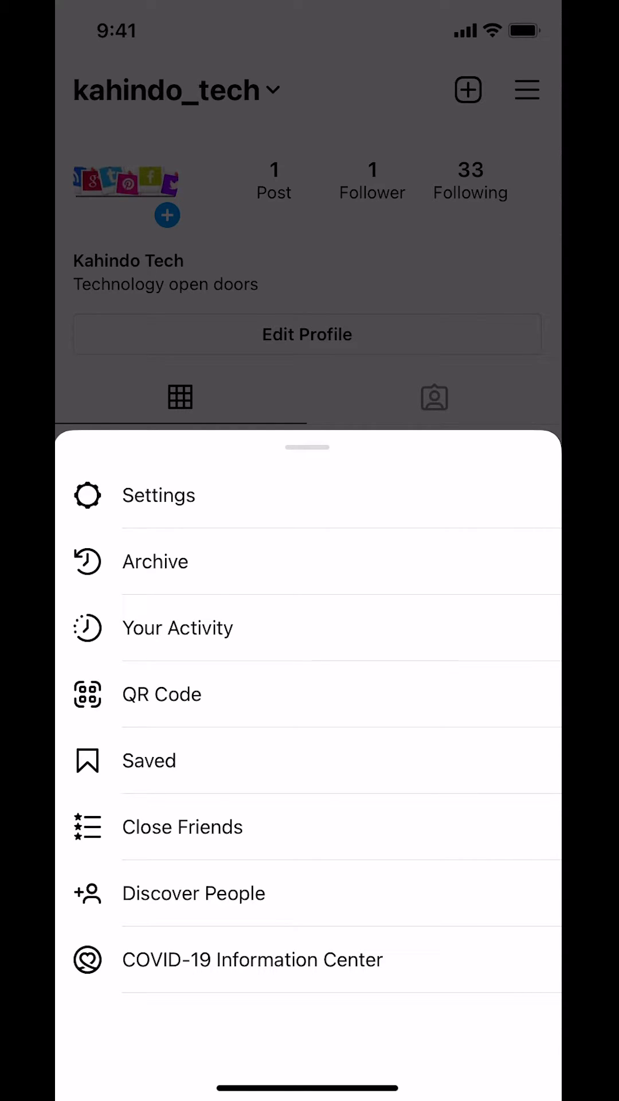
{"action": "left_click", "coordinate": [158, 494]}
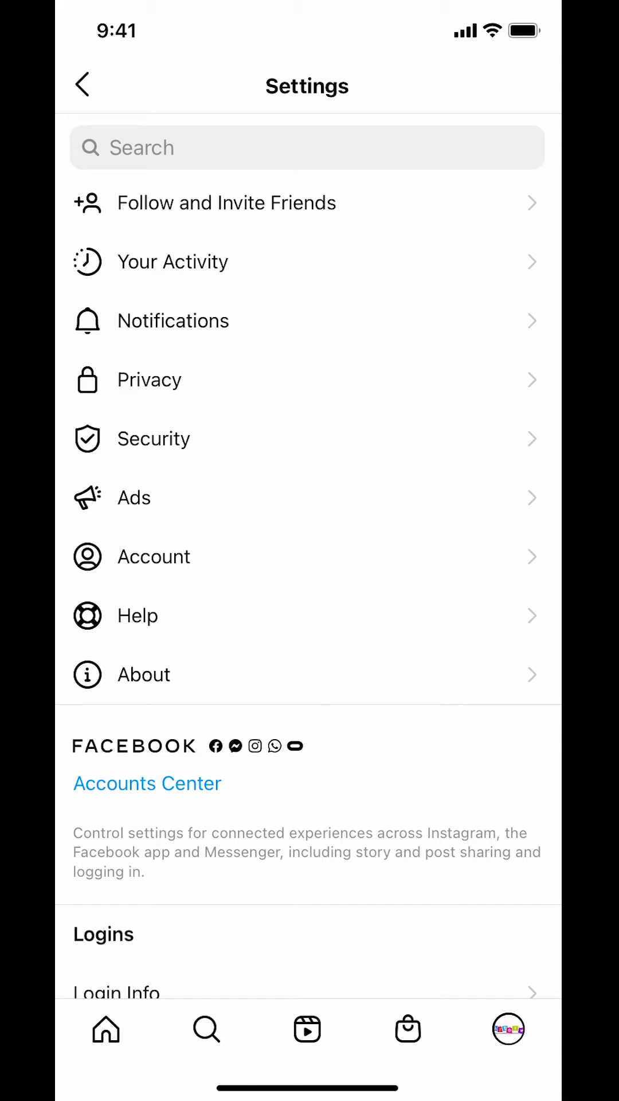
{"action": "left_click", "coordinate": [309, 321]}
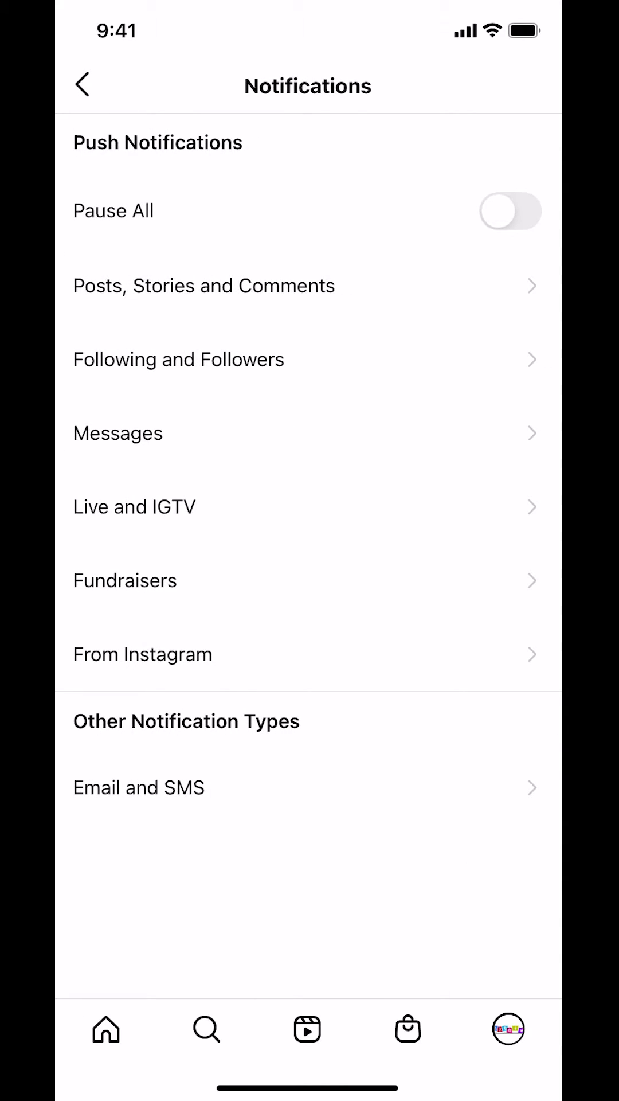
In Following and Followers settings, switch Mentions in Bio from From Everyone to Off
{"action": "left_click", "coordinate": [308, 360]}
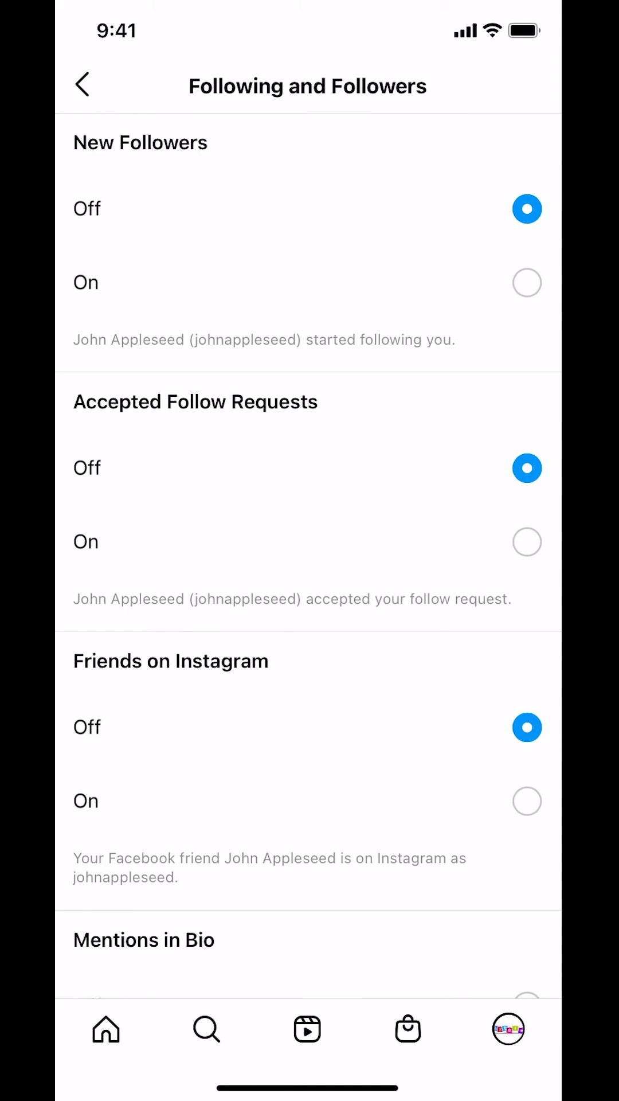
{"action": "scroll", "coordinate": [310, 550], "scroll_direction": "down", "scroll_amount": 3}
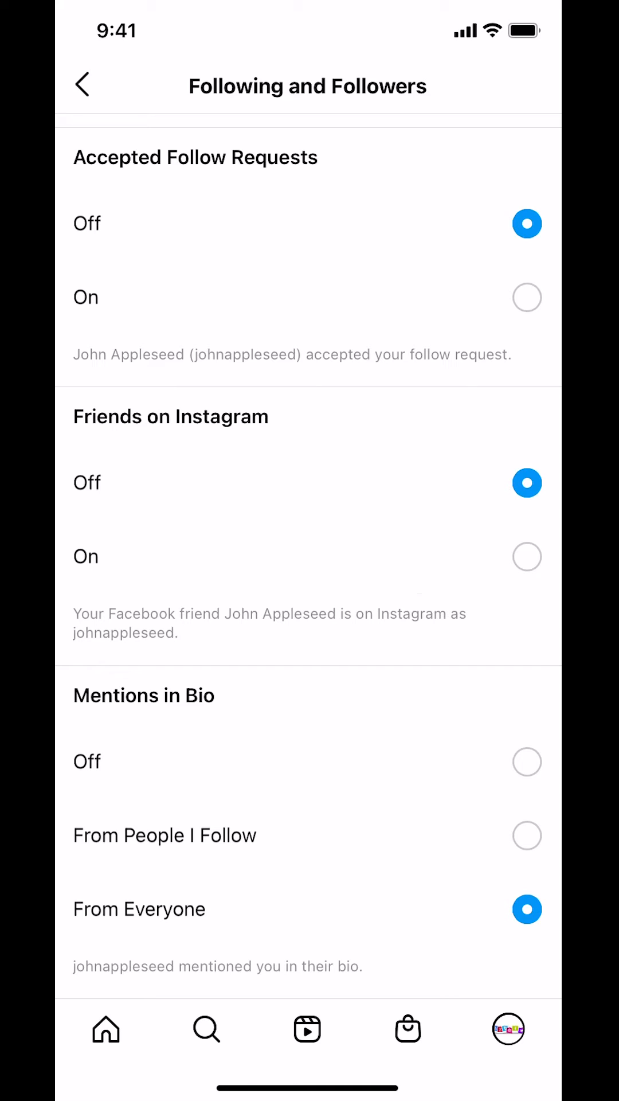
{"action": "left_click", "coordinate": [527, 763]}
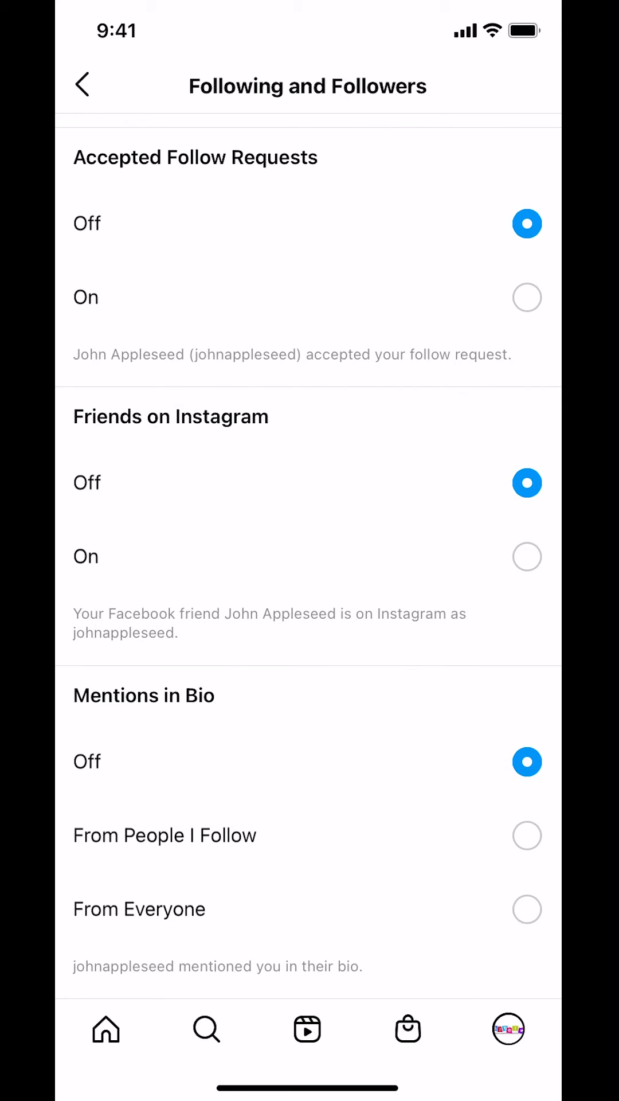